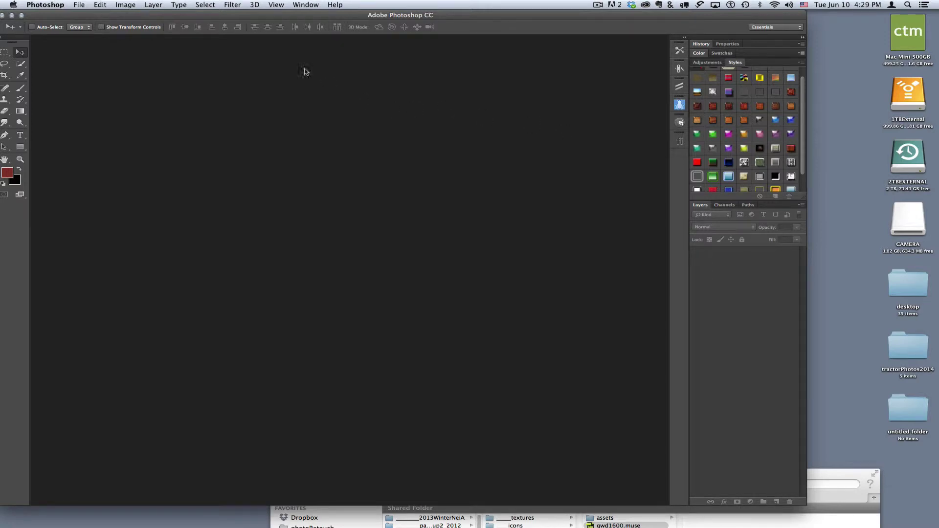
Step: Create a new 200 × 200 px transparent document named myTouchIcon
{"action": "left_click_drag", "start_coordinate": [253, 17], "coordinate": [263, 18]}
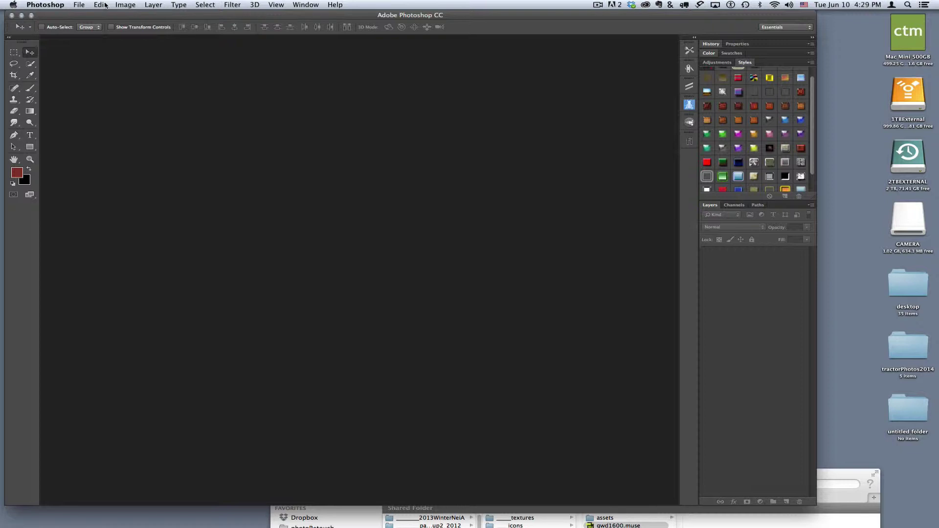
{"action": "left_click", "coordinate": [79, 5]}
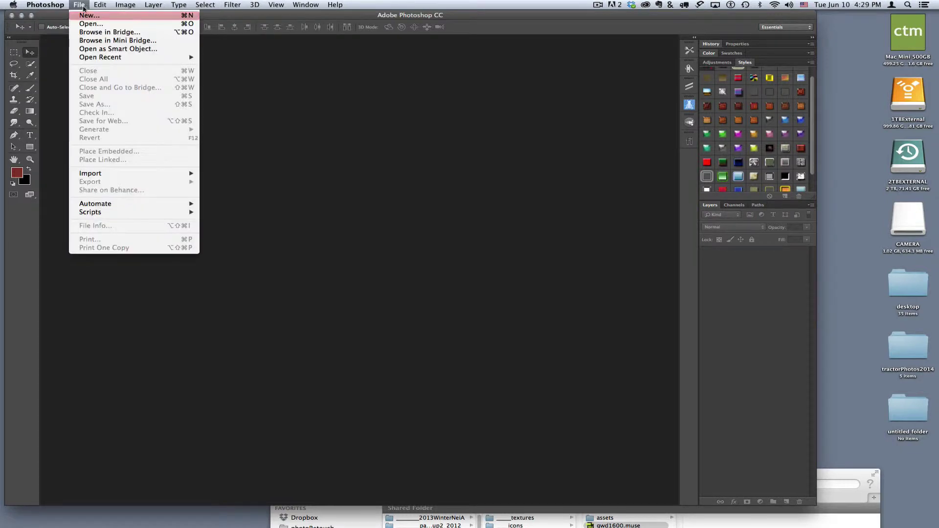
{"action": "left_click", "coordinate": [84, 17]}
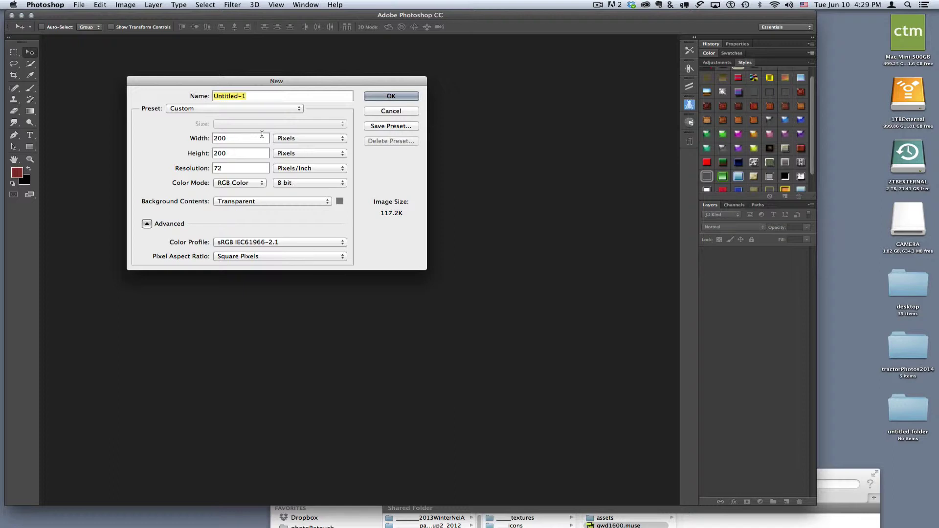
{"action": "type", "text": "myTouchIcon"}
{"action": "left_click", "coordinate": [414, 98]}
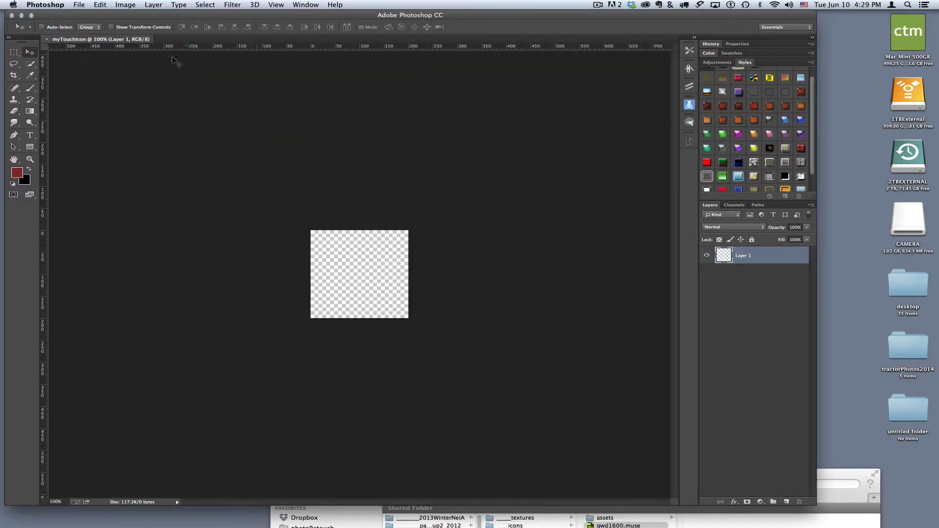
Step: Save the document as myTouchIcon.psd in the assets folder with Maximize Compatibility on
{"action": "left_click", "coordinate": [80, 5]}
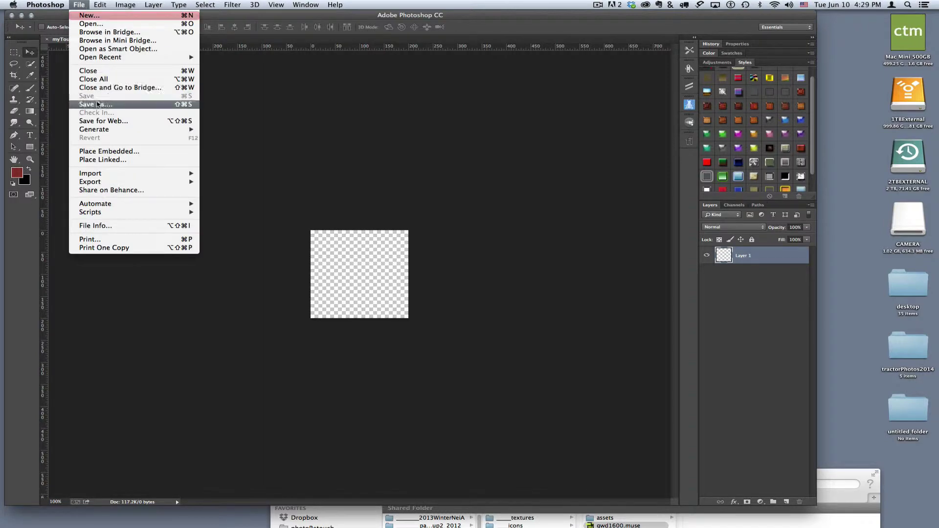
{"action": "left_click", "coordinate": [95, 105]}
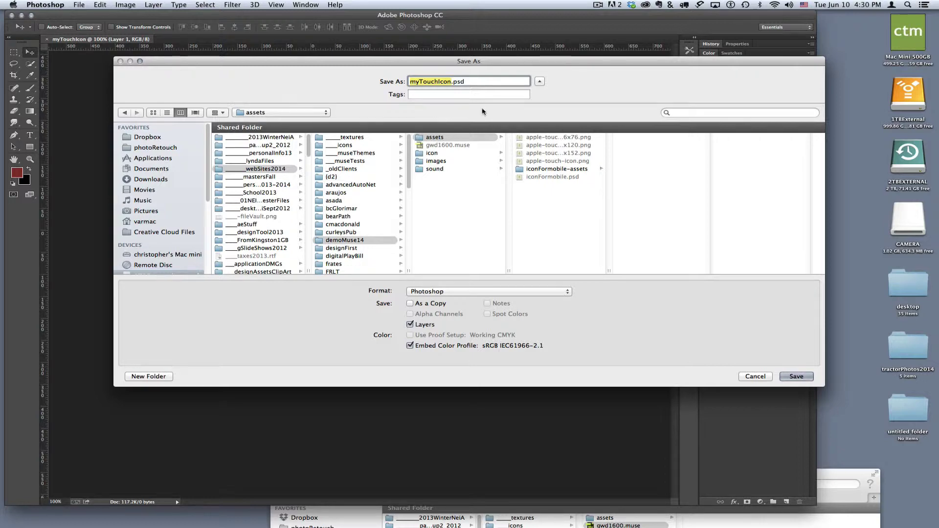
{"action": "left_click", "coordinate": [807, 378]}
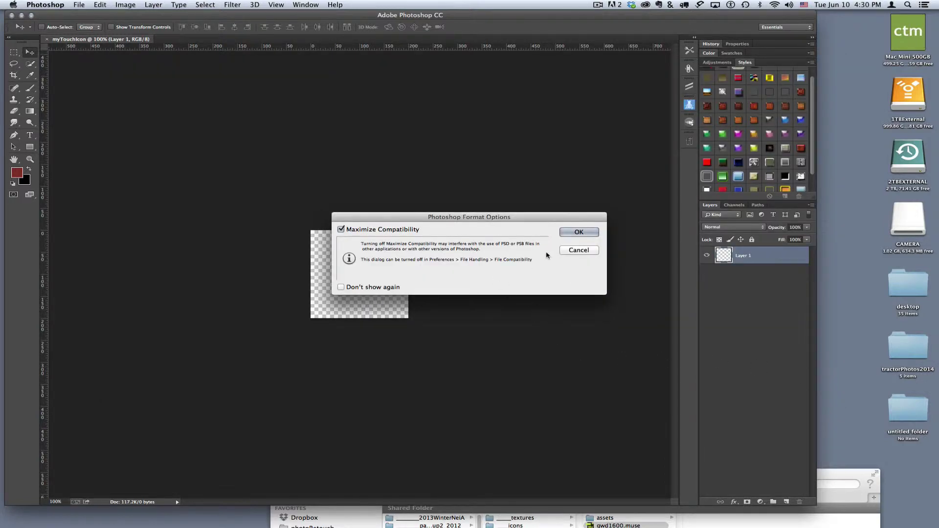
{"action": "left_click", "coordinate": [580, 233]}
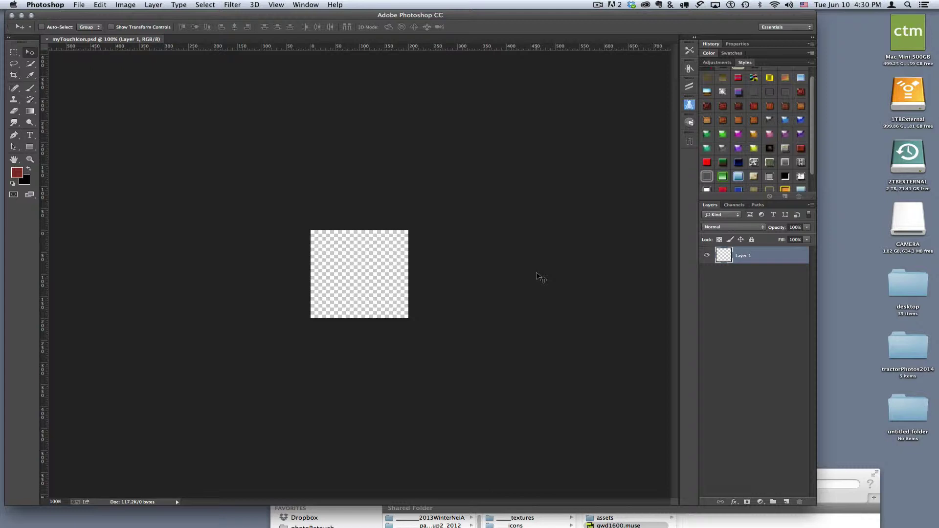
Step: Select all, fill Layer 1 with the dark red foreground colour, then deselect
{"action": "key", "text": "super+a"}
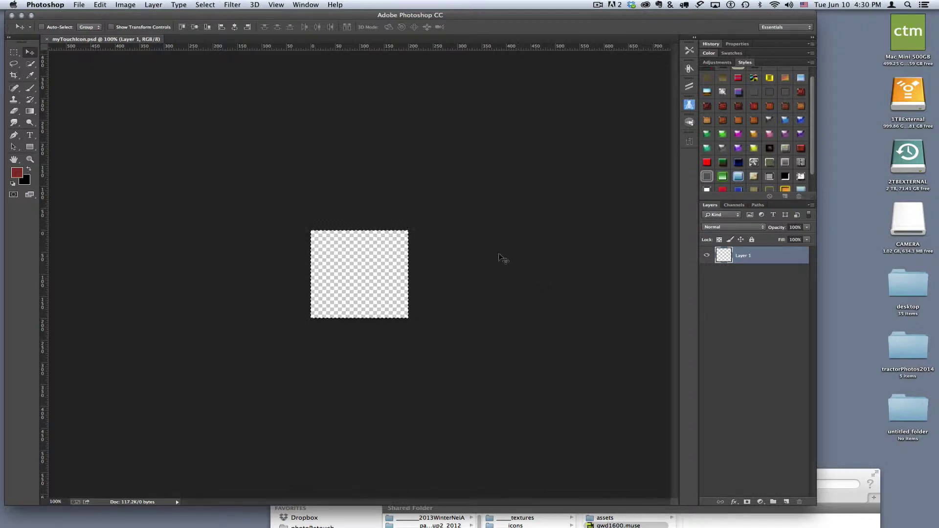
{"action": "left_click", "coordinate": [211, 5]}
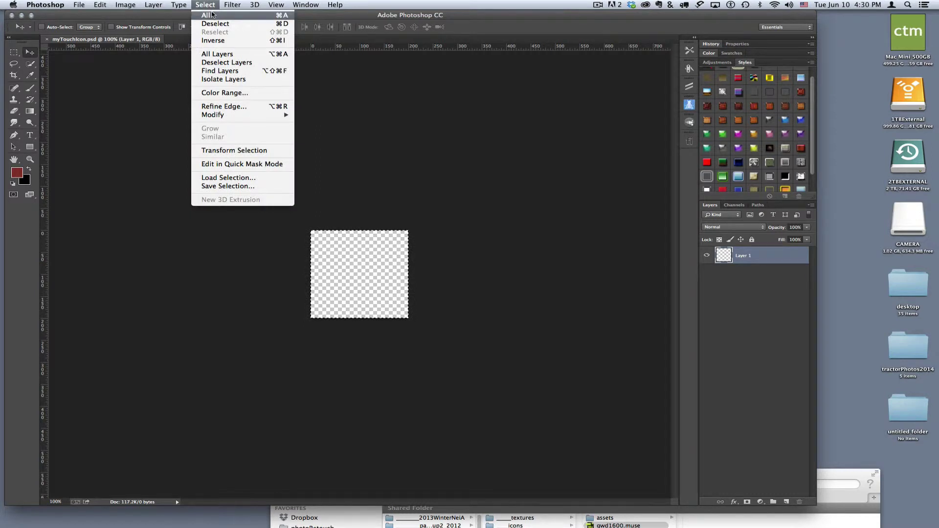
{"action": "left_click", "coordinate": [211, 4]}
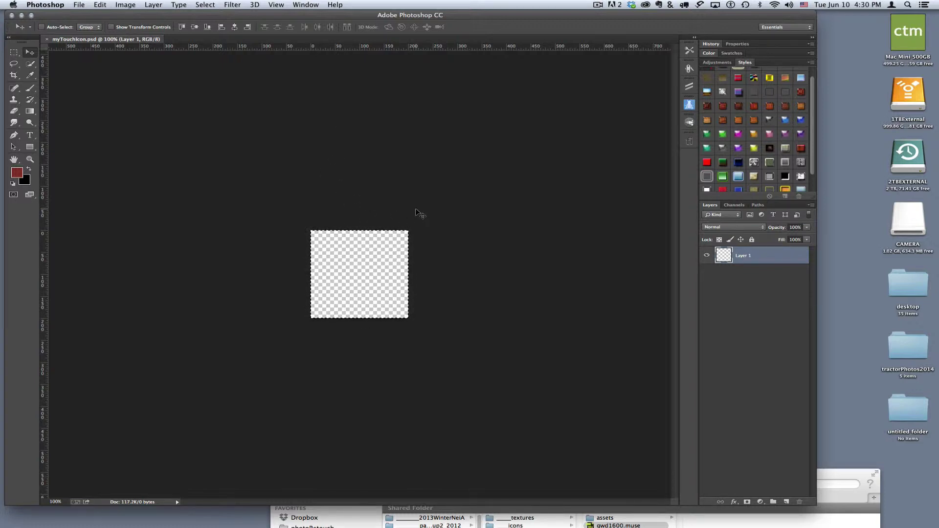
{"action": "key", "text": "alt+BackSpace"}
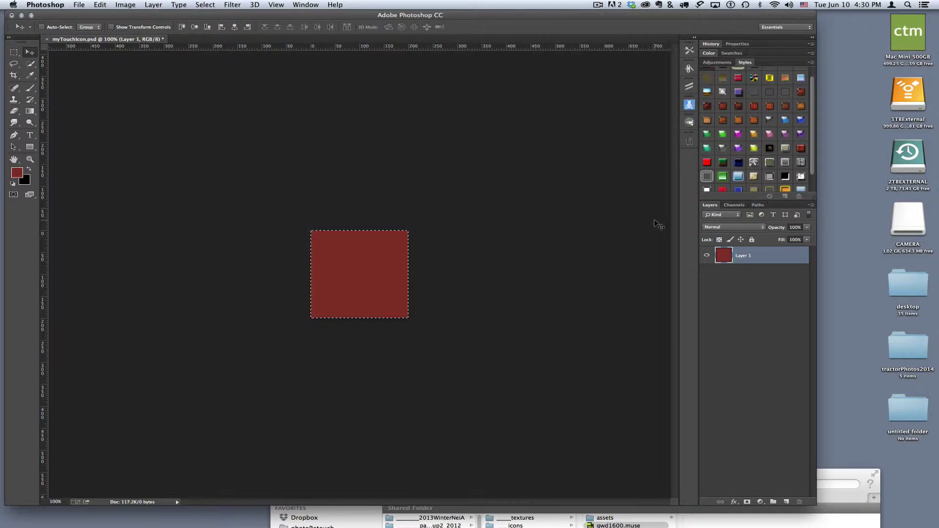
{"action": "key", "text": "super+d"}
{"action": "left_click", "coordinate": [212, 7]}
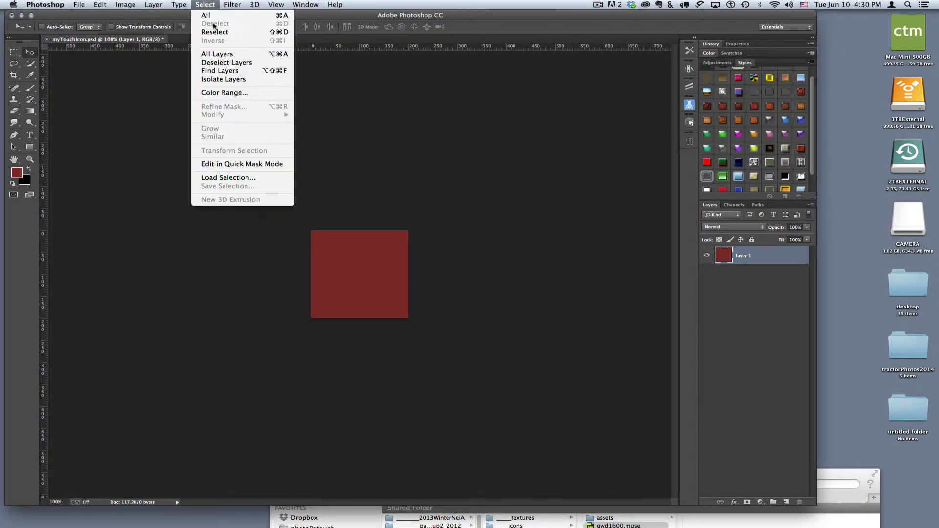
{"action": "left_click", "coordinate": [449, 8]}
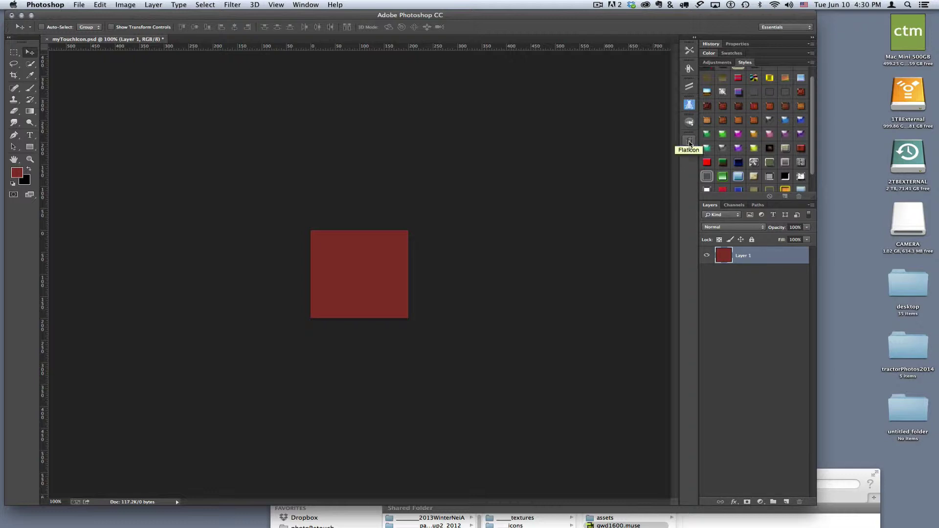
Step: Search the Flaticon panel for 'tablet' and insert a black tablet icon as a layer
{"action": "left_click", "coordinate": [689, 142]}
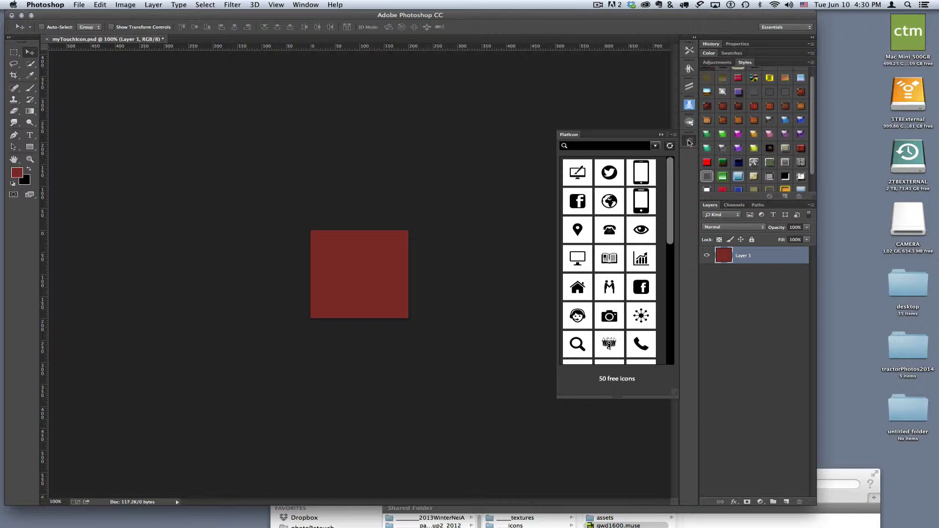
{"action": "left_click", "coordinate": [620, 145]}
{"action": "type", "text": "tablet"}
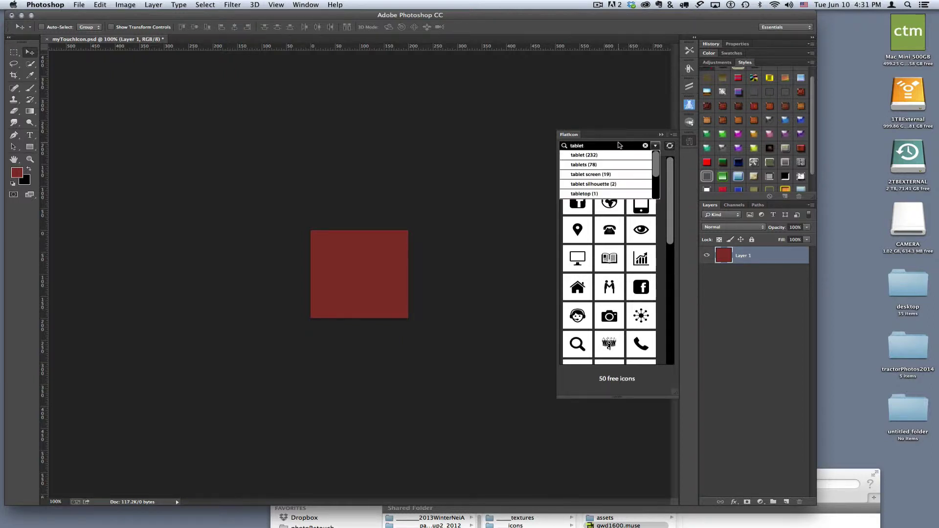
{"action": "left_click", "coordinate": [607, 165]}
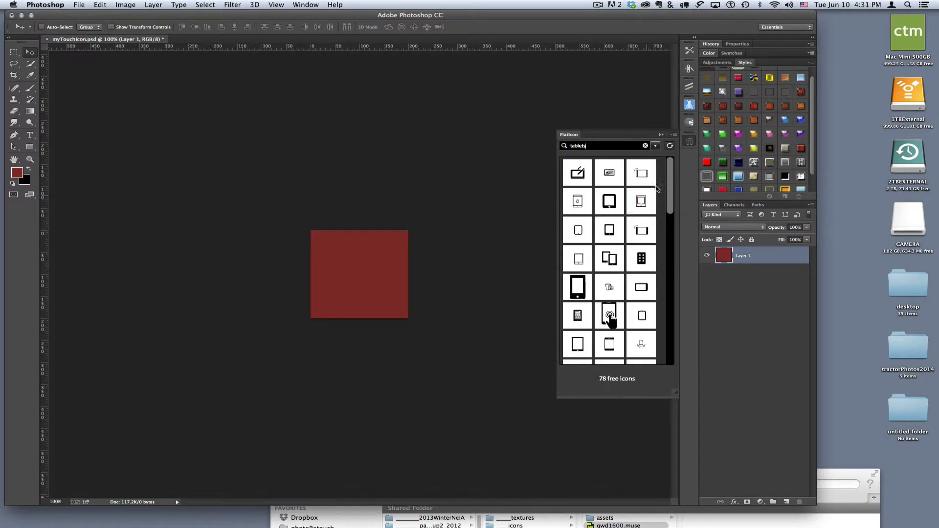
{"action": "left_click_drag", "start_coordinate": [671, 175], "coordinate": [671, 178]}
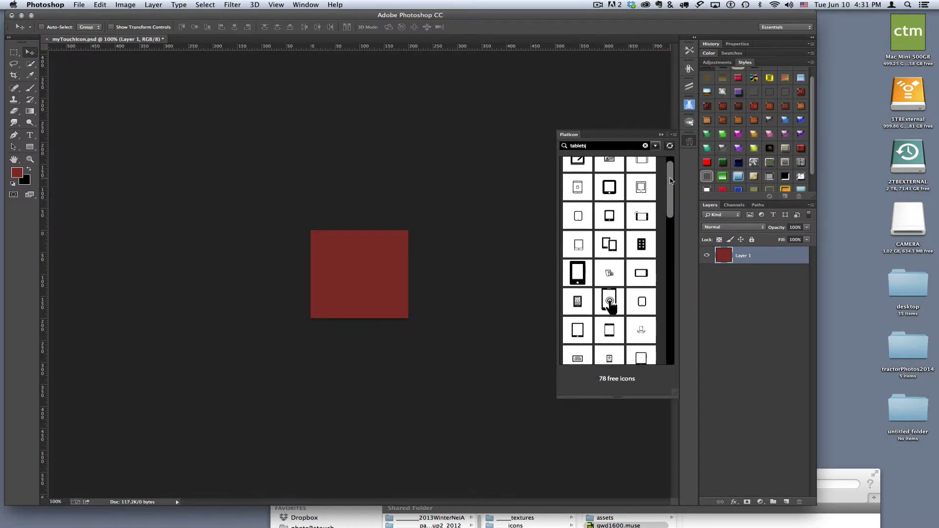
{"action": "left_click", "coordinate": [612, 186]}
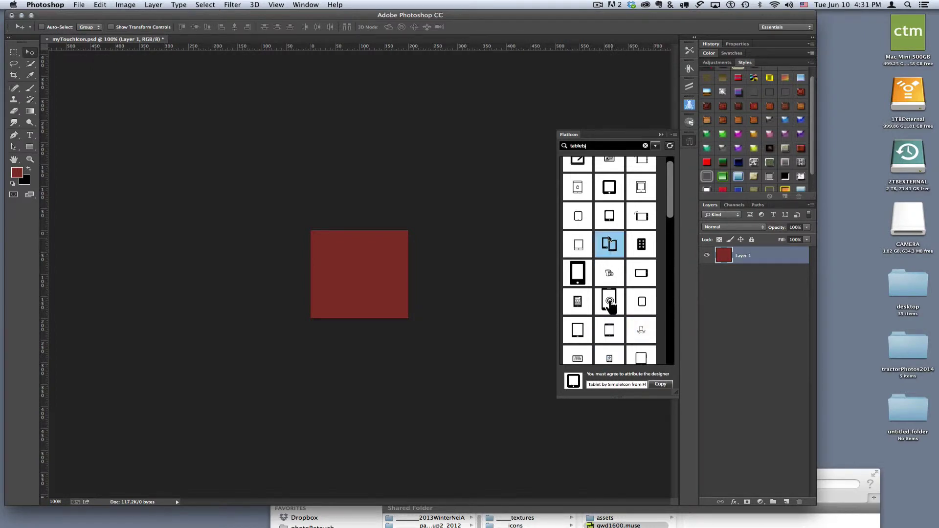
{"action": "left_click", "coordinate": [607, 192]}
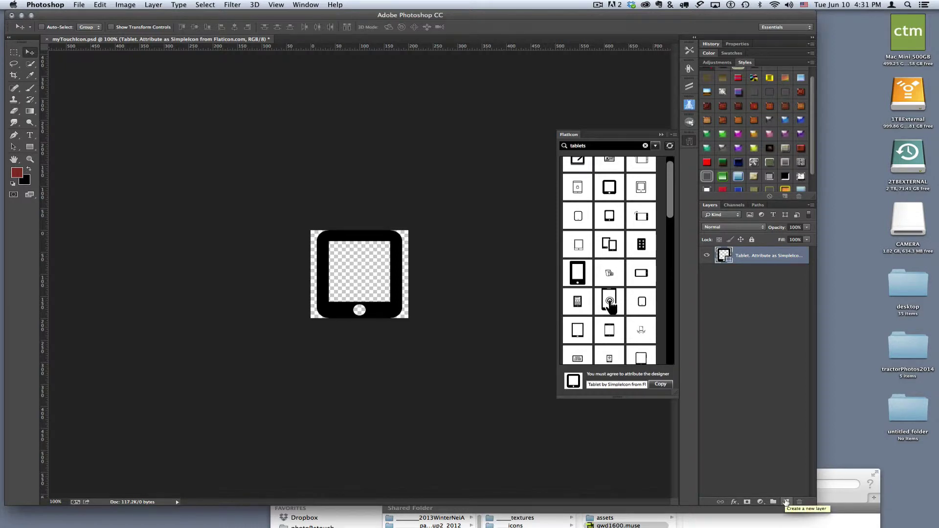
Step: Add a new layer filled dark red across the canvas, then reselect the tablet layer
{"action": "left_click", "coordinate": [786, 502]}
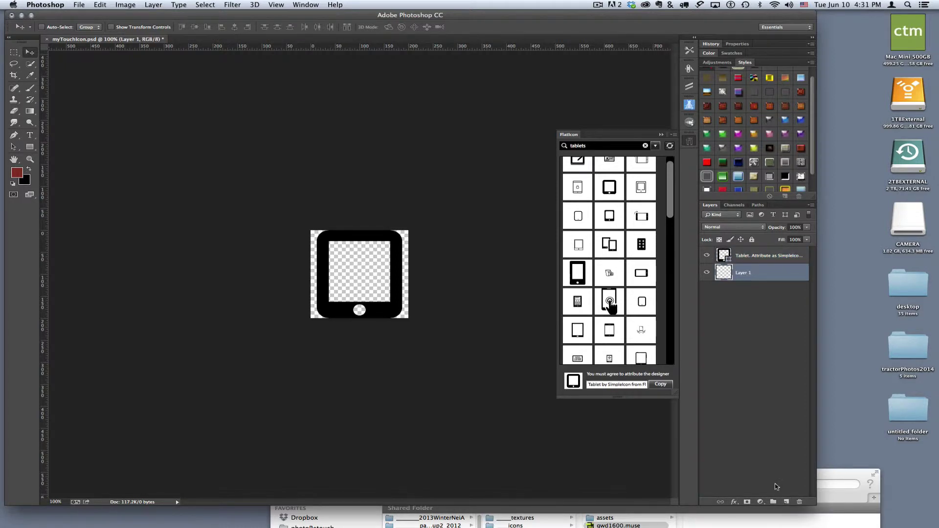
{"action": "key", "text": "super+a"}
{"action": "key", "text": "alt+BackSpace"}
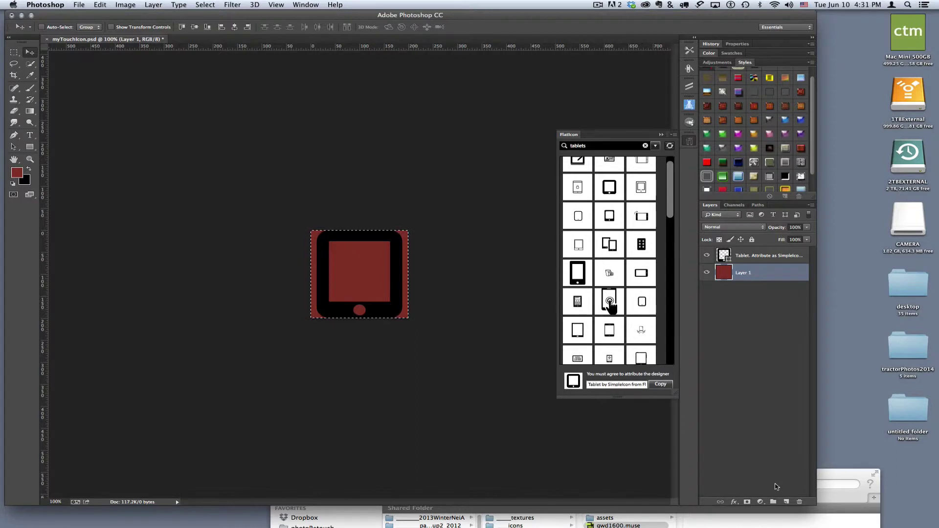
{"action": "left_click", "coordinate": [745, 257]}
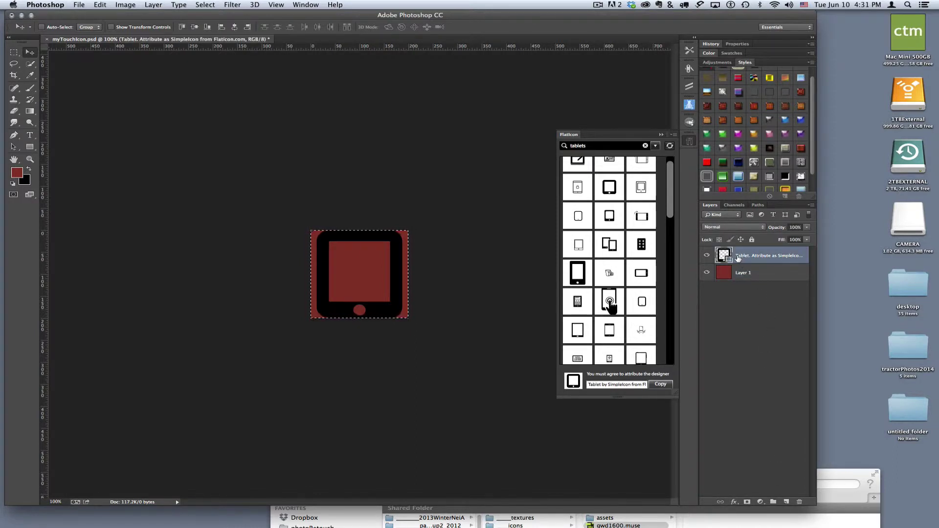
{"action": "key", "text": "super+d"}
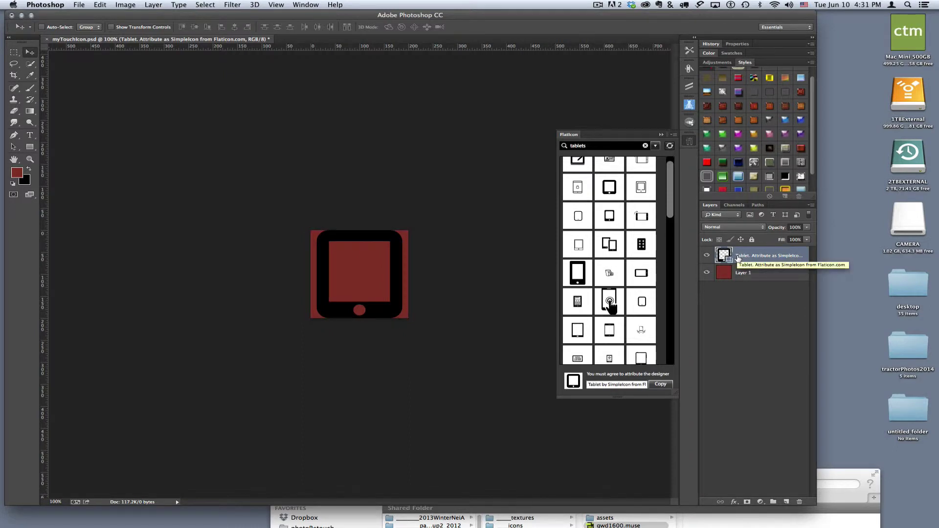
Step: Scale the tablet icon to about 91% and nudge it down inside the red square
{"action": "key", "text": "super+t"}
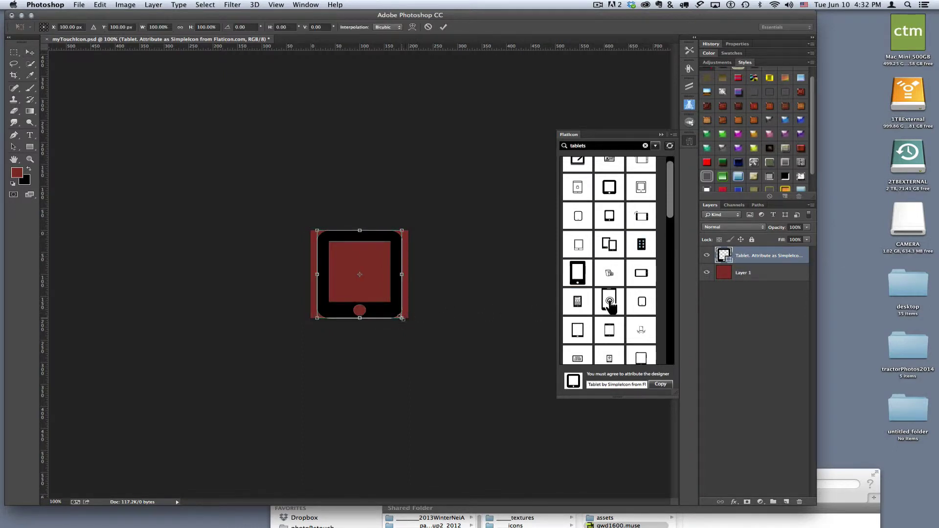
{"action": "left_click_drag", "start_coordinate": [401, 317], "coordinate": [383, 311]}
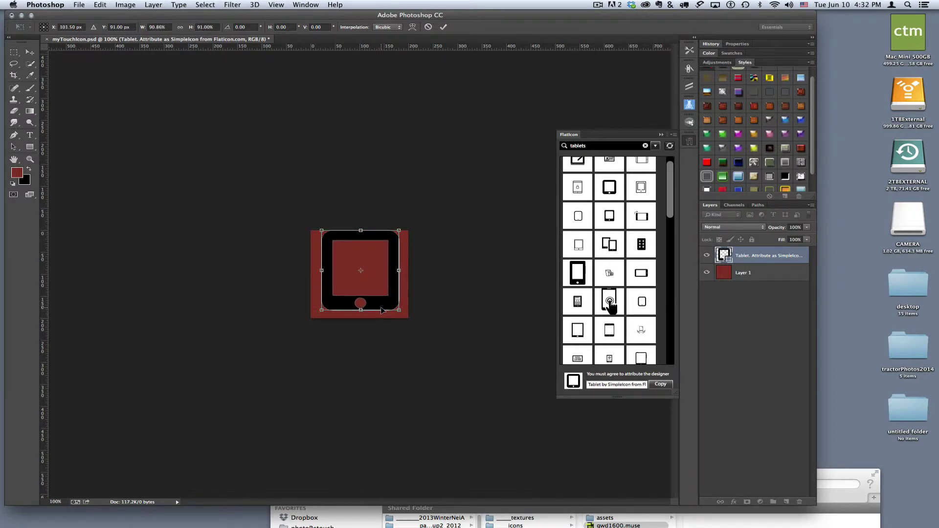
{"action": "key", "text": "Down"}
{"action": "key", "text": "Down"}
{"action": "key", "text": "Down"}
{"action": "key", "text": "Down"}
{"action": "key", "text": "Down"}
{"action": "key", "text": "Down"}
{"action": "key", "text": "Down"}
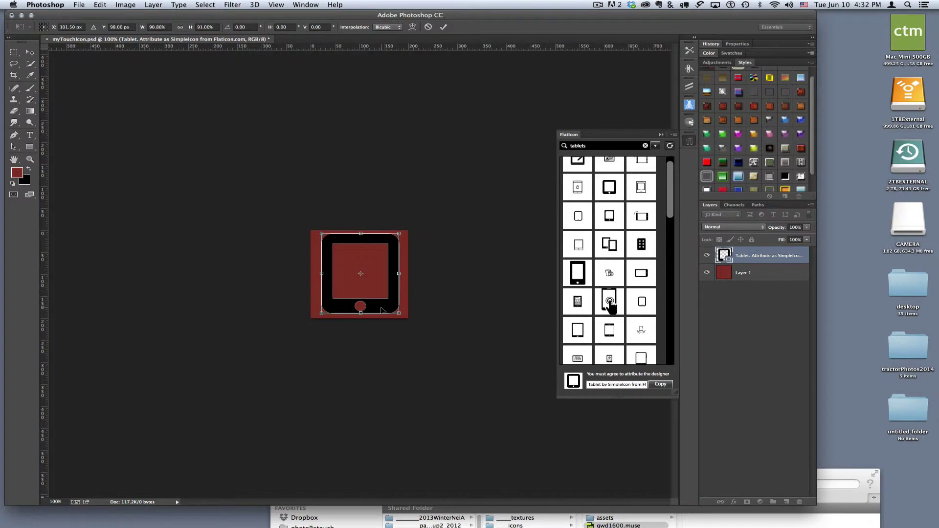
{"action": "key", "text": "super+z"}
{"action": "key", "text": "Return"}
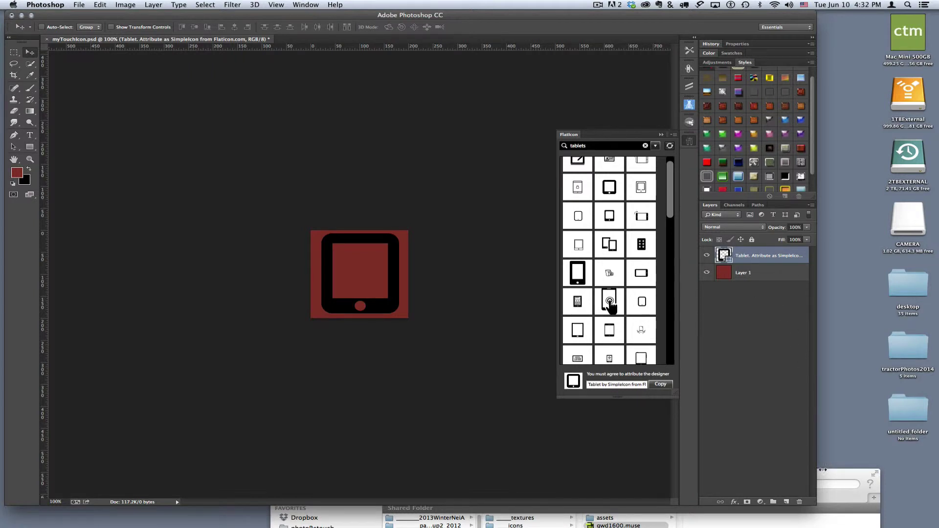
Step: Give the tablet icon a #fffbfb Color Overlay at 100% opacity
{"action": "left_click", "coordinate": [735, 502]}
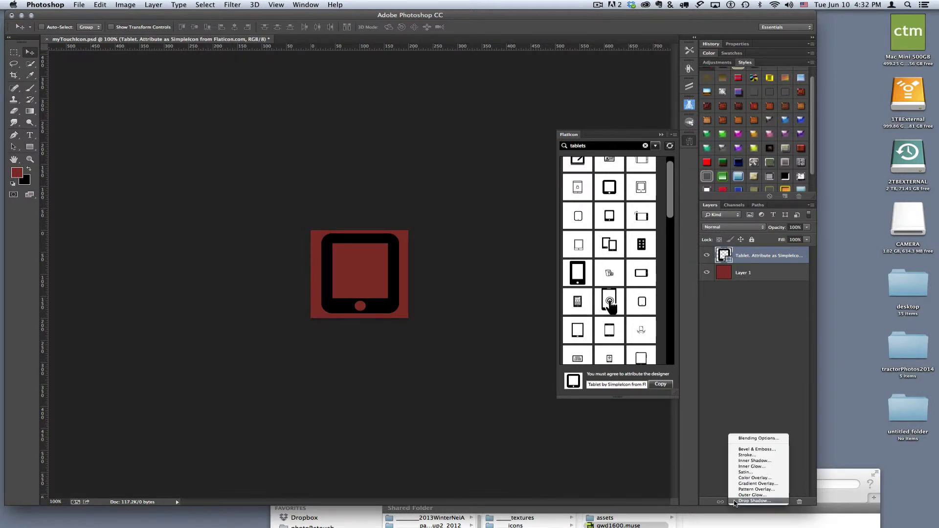
{"action": "left_click", "coordinate": [737, 479]}
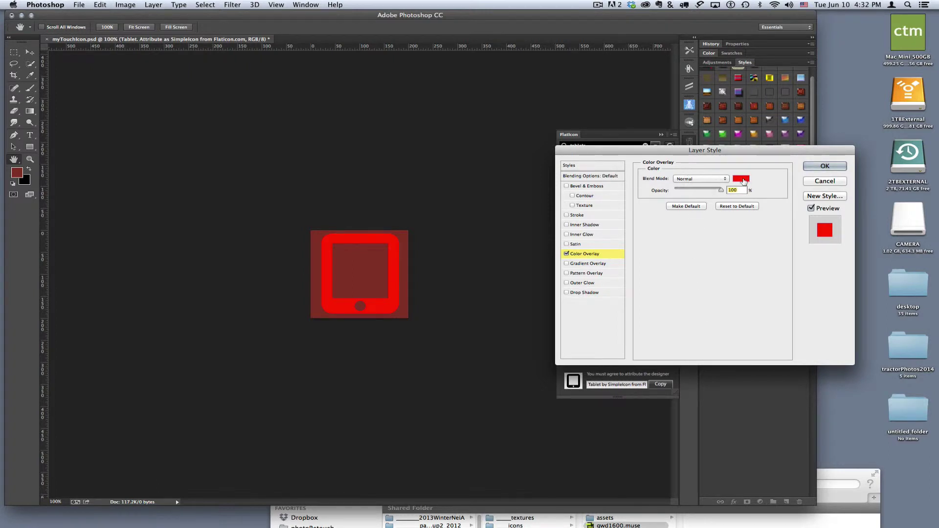
{"action": "left_click", "coordinate": [742, 180]}
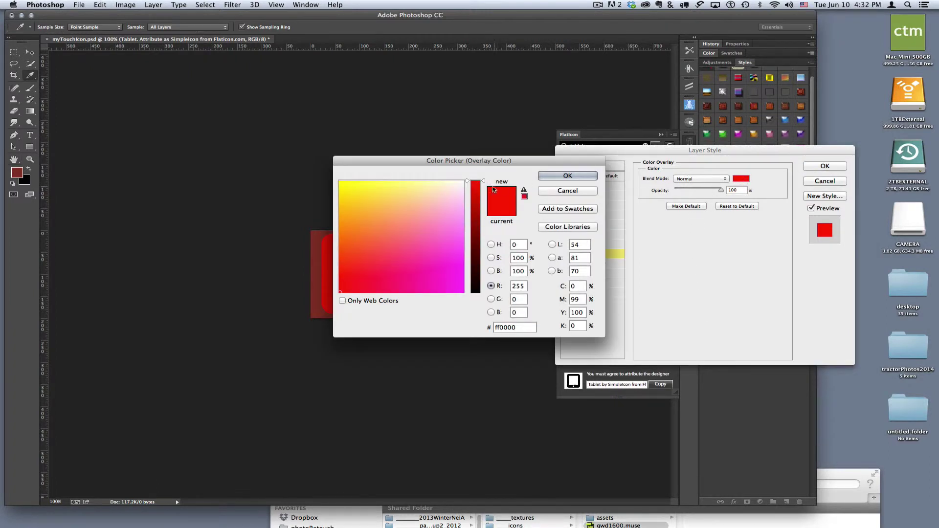
{"action": "left_click", "coordinate": [462, 182]}
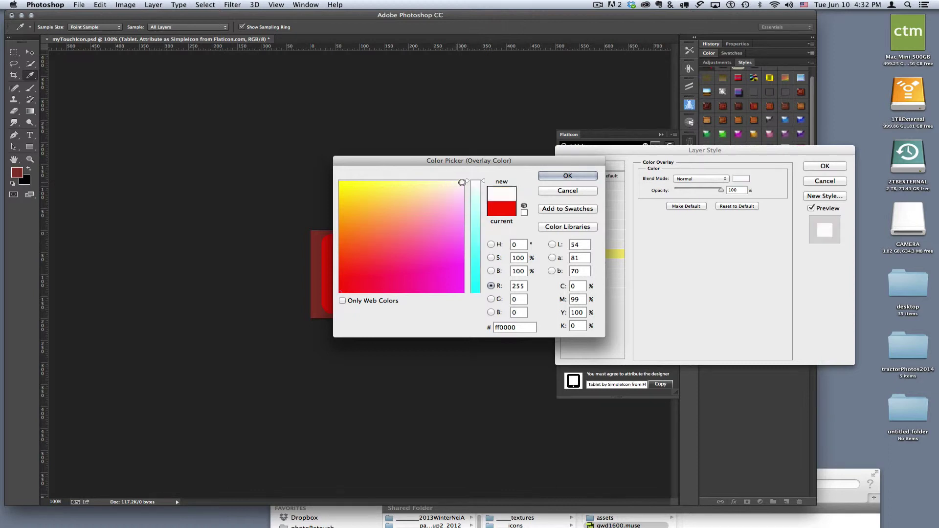
{"action": "left_click", "coordinate": [562, 174]}
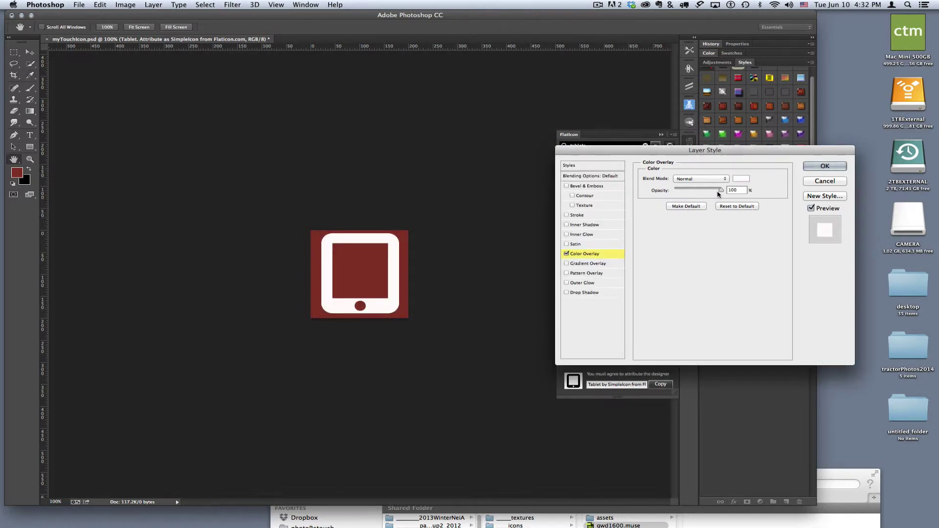
{"action": "left_click_drag", "start_coordinate": [719, 193], "coordinate": [674, 192]}
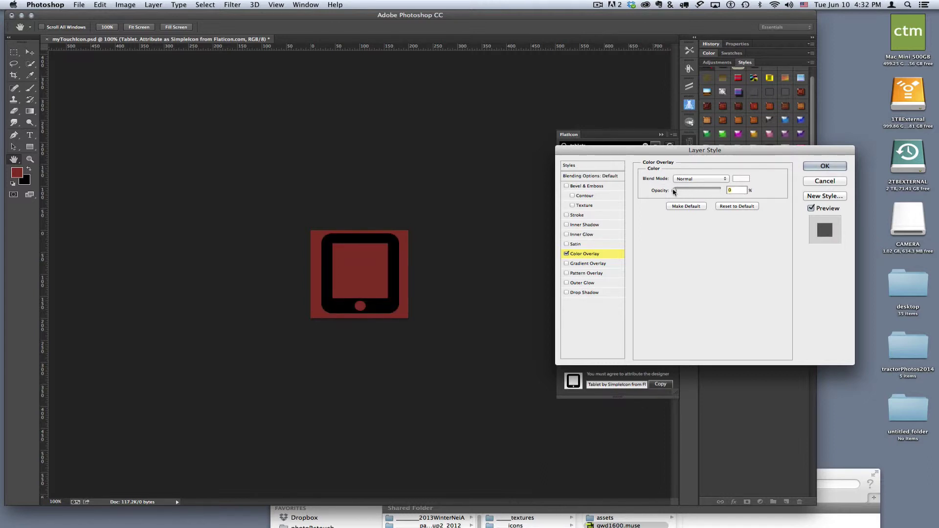
{"action": "left_click_drag", "start_coordinate": [674, 192], "coordinate": [721, 190]}
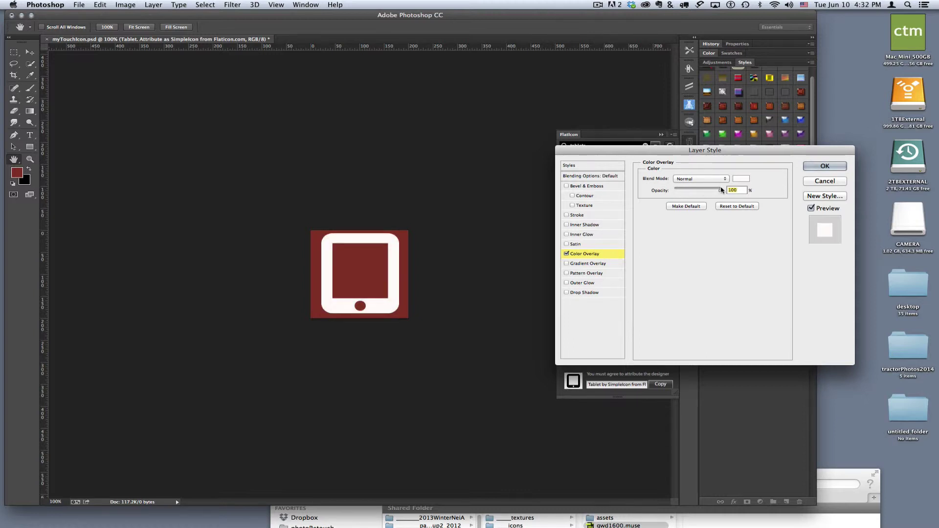
Step: Apply the overlay, collapse the Flaticon panel, and merge the tablet layer with Layer 1
{"action": "left_click", "coordinate": [811, 167]}
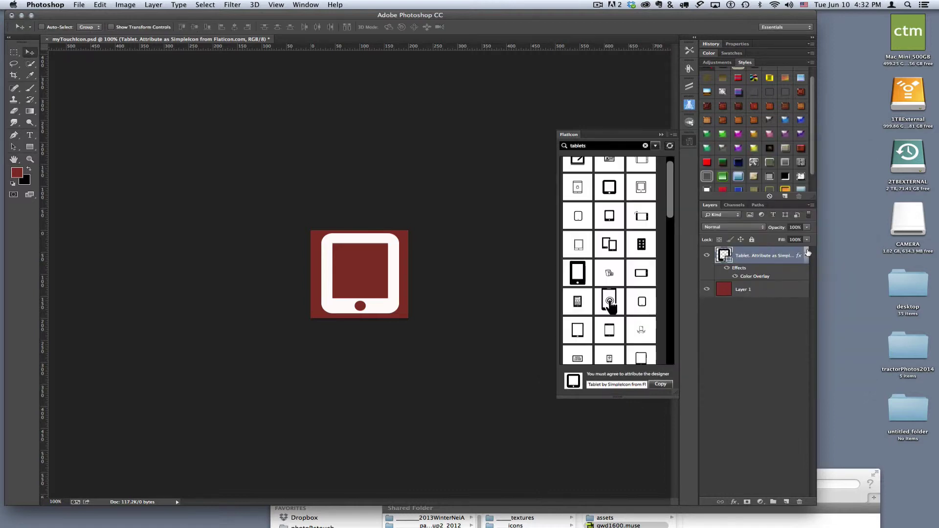
{"action": "left_click", "coordinate": [662, 135]}
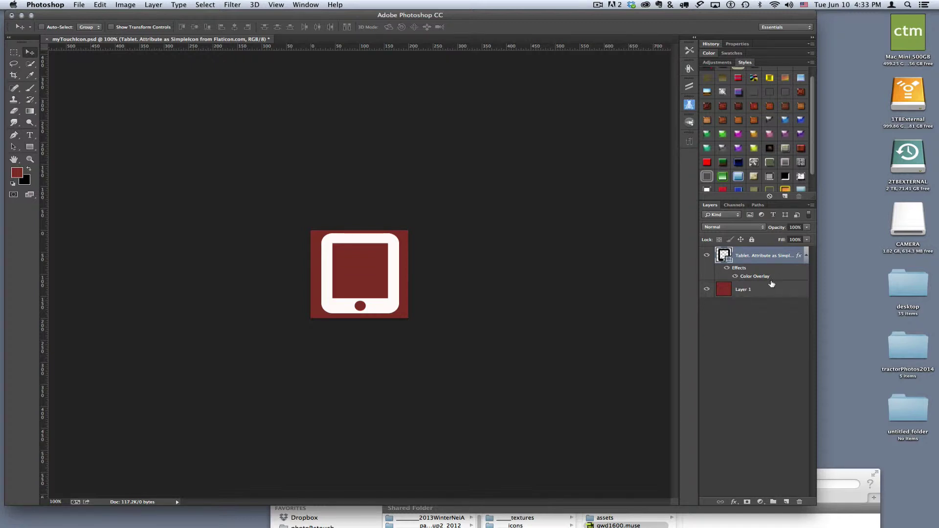
{"action": "left_click", "coordinate": [807, 254]}
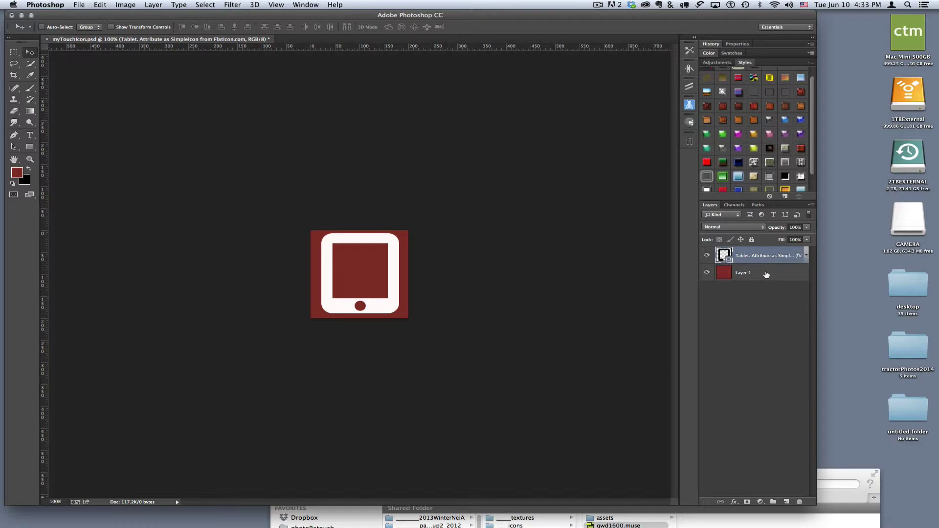
{"action": "left_click", "coordinate": [769, 278], "text": "shift"}
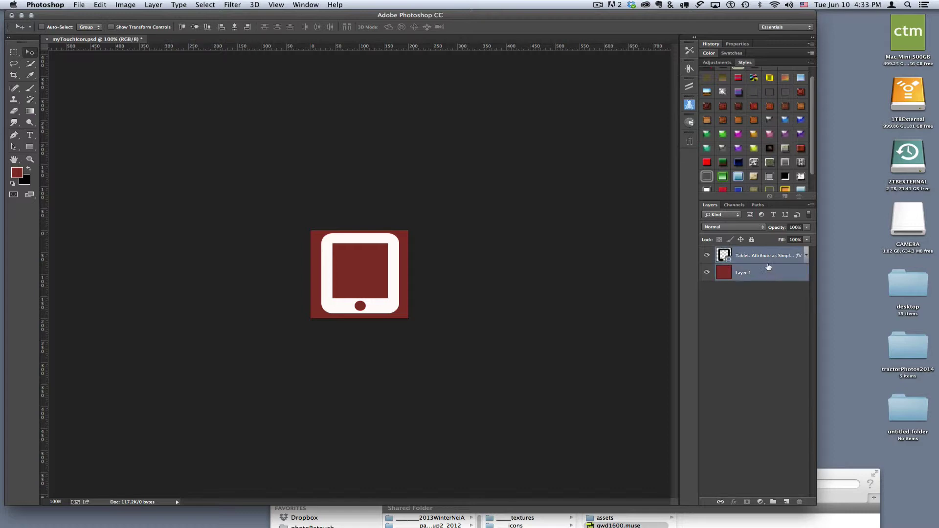
{"action": "left_click", "coordinate": [811, 205]}
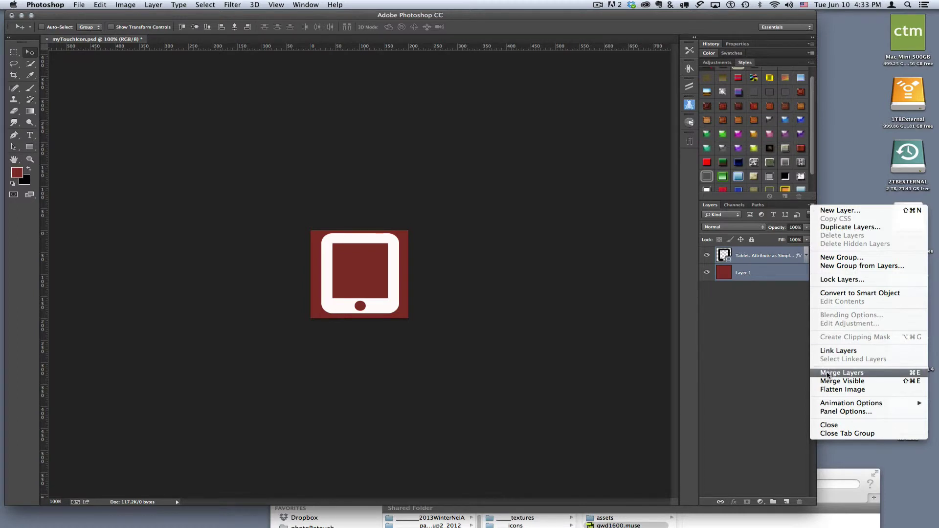
{"action": "left_click", "coordinate": [827, 375]}
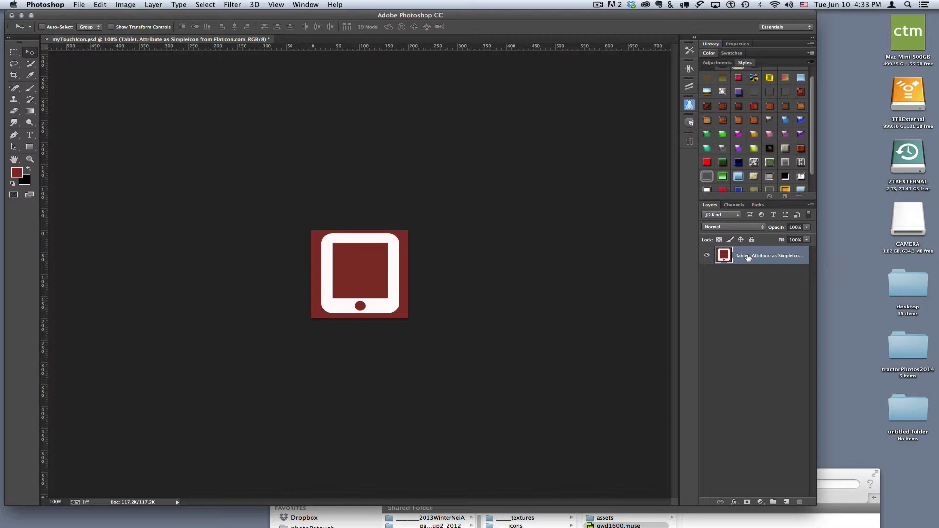
Step: Duplicate the merged tablet layer three times for four copies
{"action": "left_click_drag", "start_coordinate": [748, 258], "coordinate": [787, 502]}
{"action": "left_click_drag", "start_coordinate": [778, 255], "coordinate": [786, 501]}
{"action": "left_click_drag", "start_coordinate": [755, 296], "coordinate": [787, 503]}
Step: Rename the bottom layer '60 x 60 apple-touch-icon.png' and copy its 'apple-touch-icon.png' suffix
{"action": "left_click", "coordinate": [749, 311]}
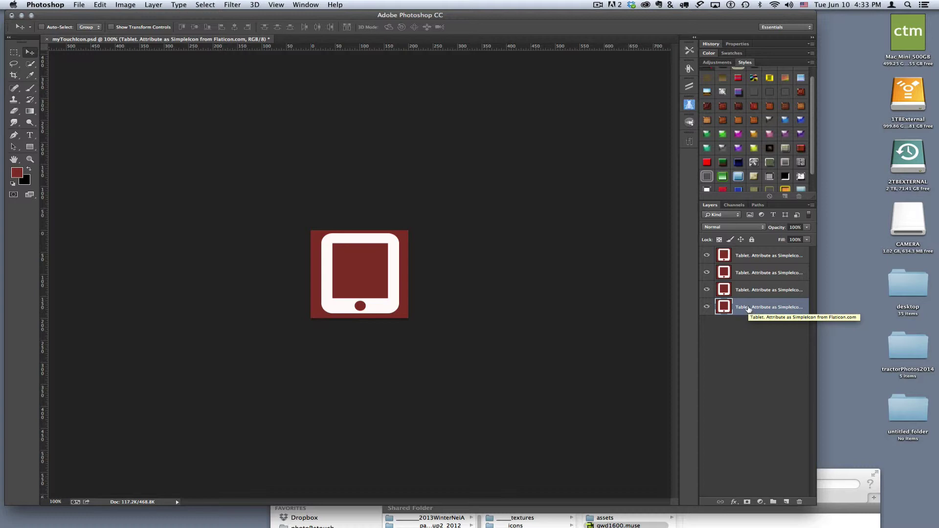
{"action": "double_click", "coordinate": [749, 307]}
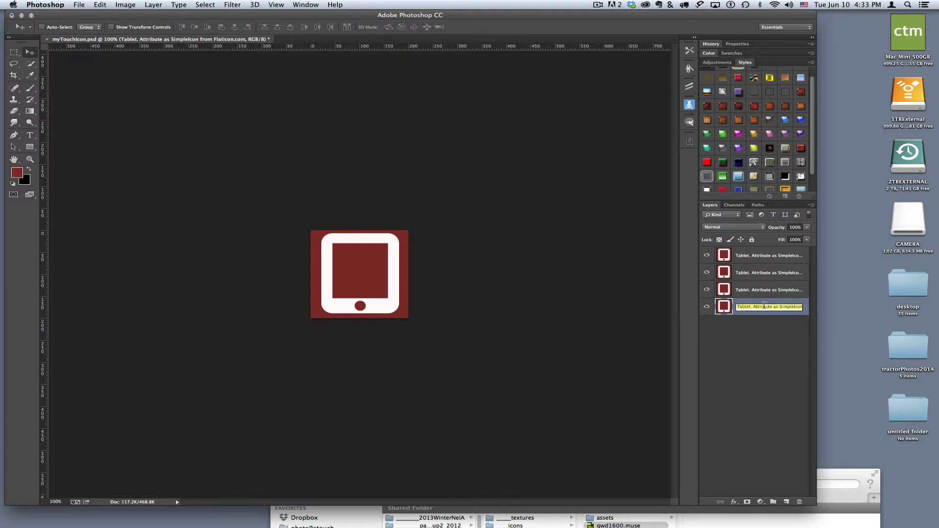
{"action": "type", "text": "6"}
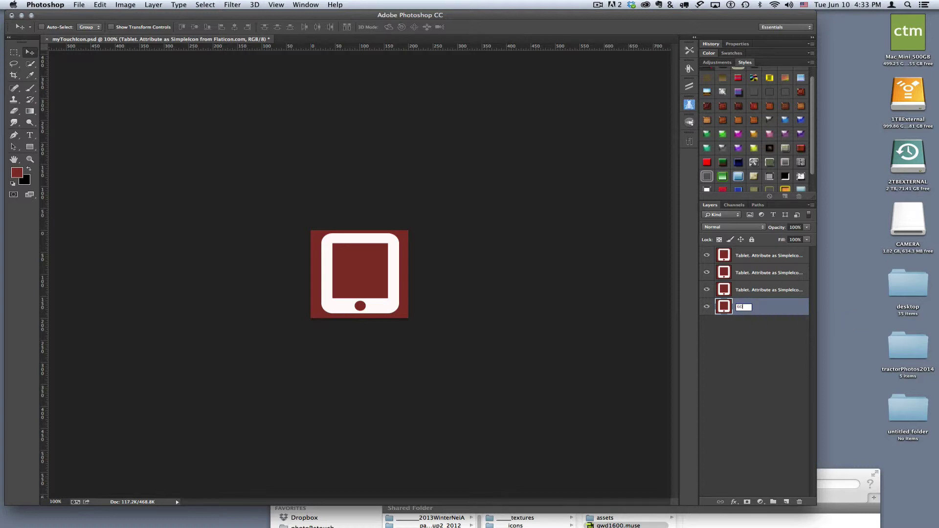
{"action": "type", "text": "0 x 60 apple-touch-icon.png"}
{"action": "left_click_drag", "start_coordinate": [755, 307], "coordinate": [804, 307]}
{"action": "key", "text": "super+c"}
{"action": "key", "text": "Return"}
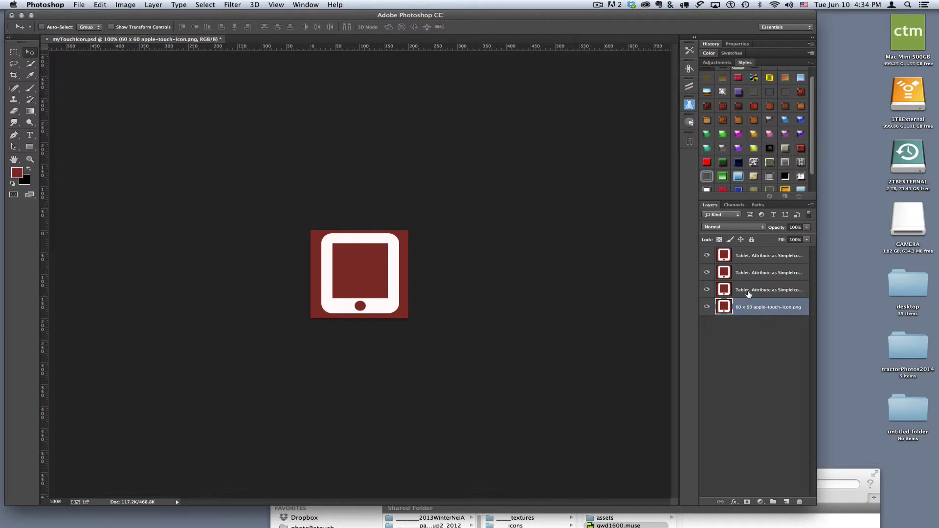
Step: Rename the third layer '76 x 76 apple-touch-icon-76x76.png' using the pasted suffix
{"action": "double_click", "coordinate": [748, 291]}
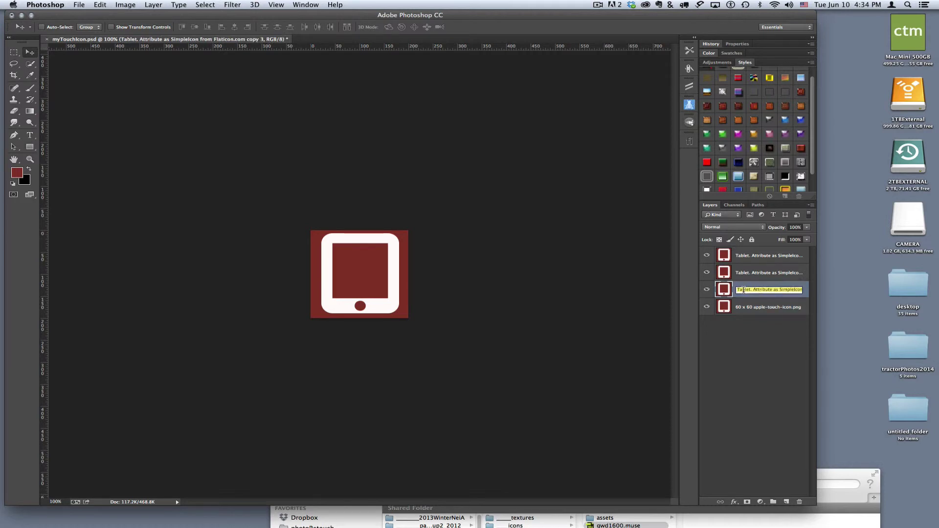
{"action": "type", "text": "76"}
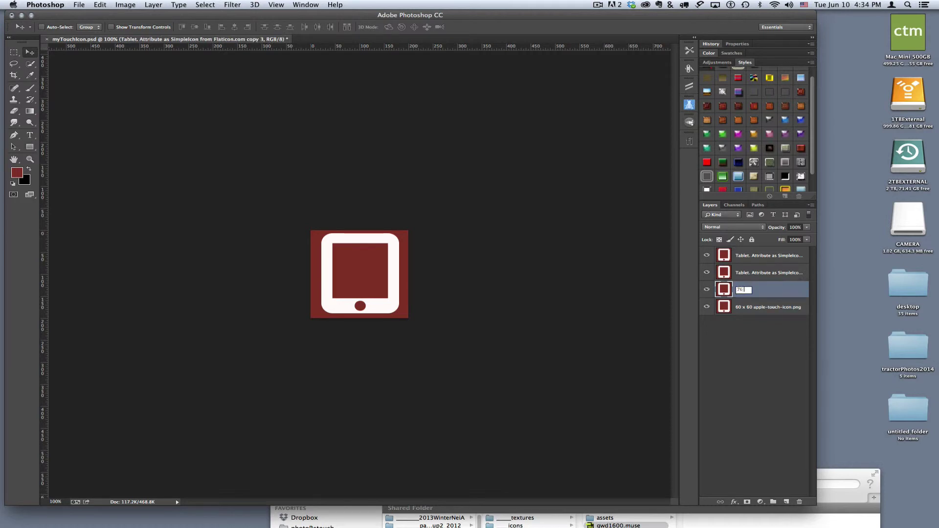
{"action": "type", "text": " x 76"}
{"action": "key", "text": "super+v"}
{"action": "type", "text": "-76x76"}
{"action": "key", "text": "Return"}
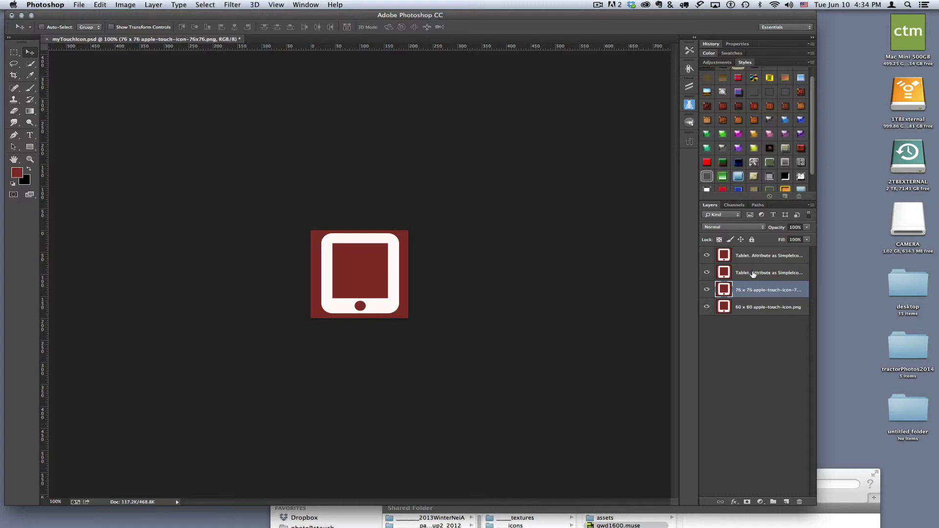
{"action": "left_click", "coordinate": [753, 273]}
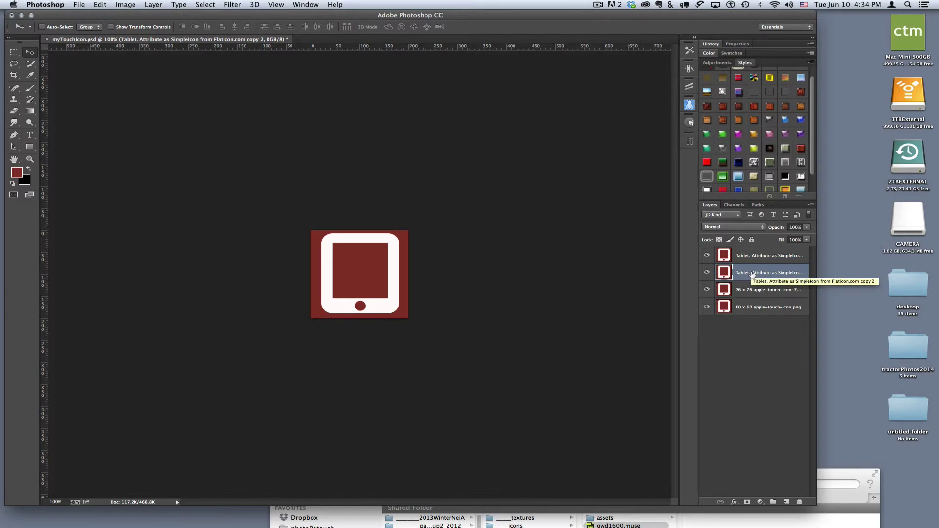
{"action": "left_click_drag", "start_coordinate": [516, 20], "coordinate": [516, 141]}
{"action": "left_click_drag", "start_coordinate": [421, 20], "coordinate": [440, 135]}
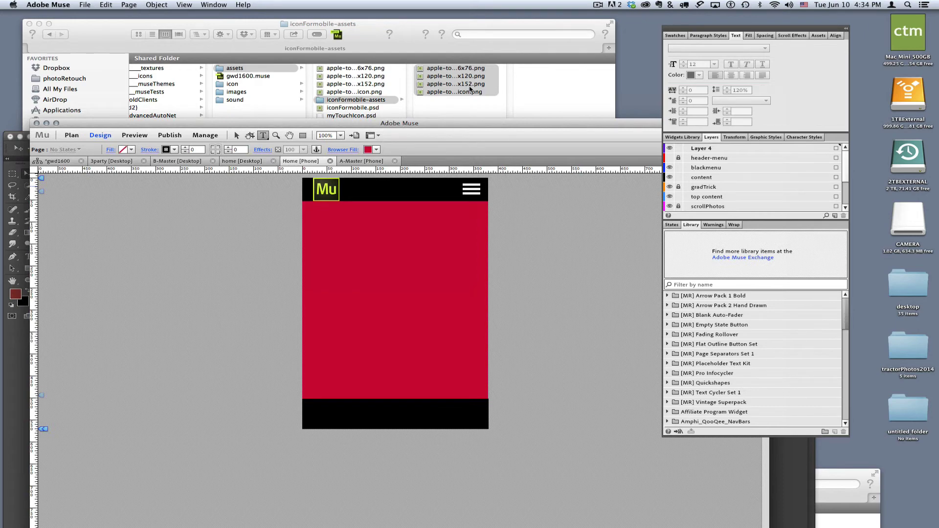
{"action": "left_click", "coordinate": [796, 465]}
{"action": "left_click_drag", "start_coordinate": [547, 141], "coordinate": [548, 18]}
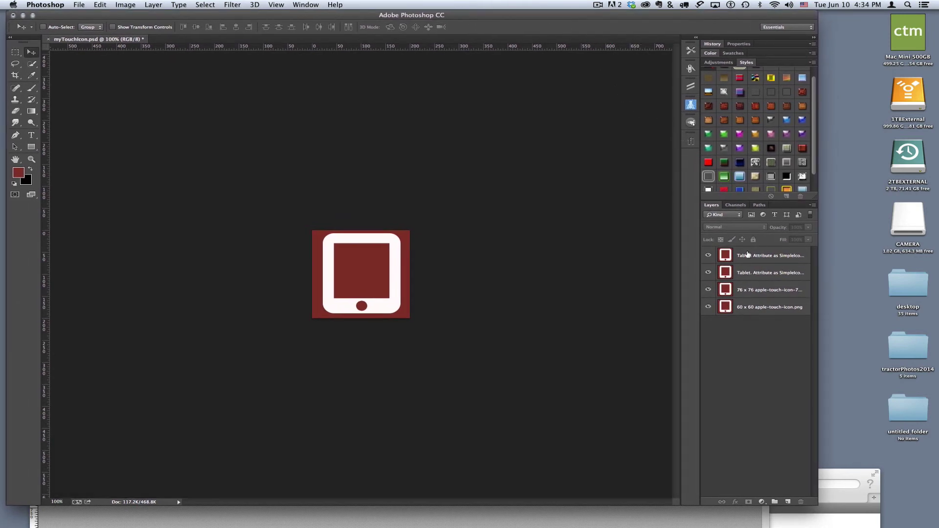
Step: Rename the second layer '120 x 120 apple-touch-icon-120x120.png'
{"action": "double_click", "coordinate": [754, 273]}
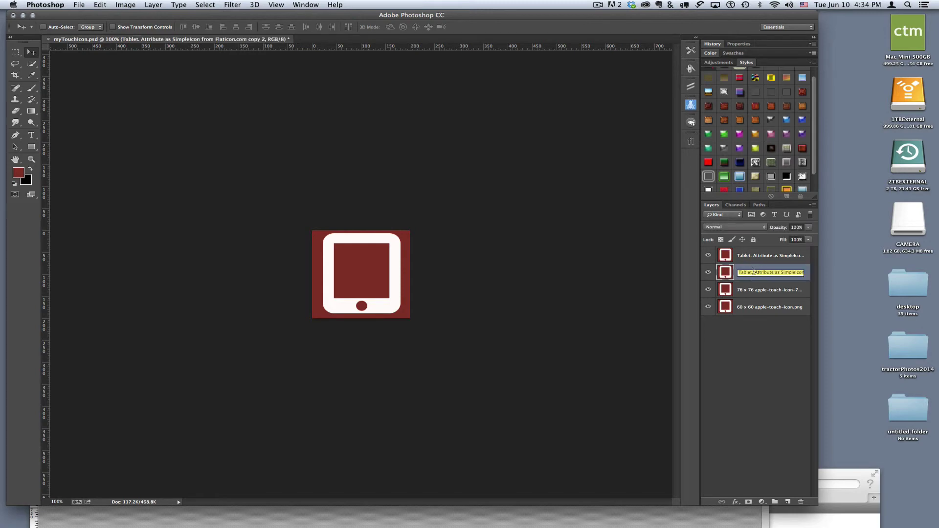
{"action": "type", "text": "apple-touch-icon.png"}
{"action": "left_click", "coordinate": [776, 270]}
{"action": "type", "text": "-120x"}
{"action": "type", "text": "120 x"}
{"action": "type", "text": "120"}
{"action": "type", "text": " x 120"}
{"action": "key", "text": "Return"}
Step: Rename the top layer '152 x 152 apple-touch-icon-152x152.png'
{"action": "double_click", "coordinate": [747, 254]}
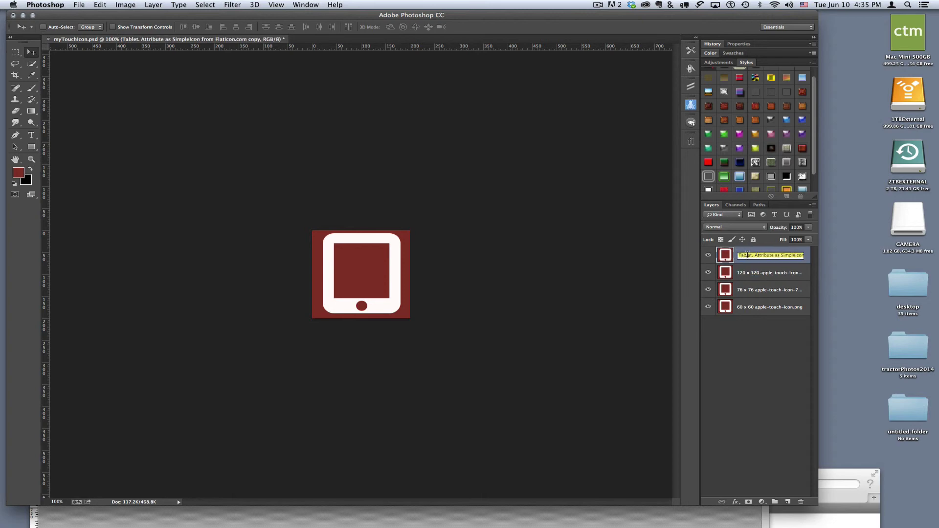
{"action": "key", "text": "super+v"}
{"action": "left_click", "coordinate": [778, 255]}
{"action": "type", "text": "-152"}
{"action": "type", "text": "x152"}
{"action": "type", "text": "152 x 15"}
{"action": "type", "text": "2"}
Step: Turn on File > Generate > Image Assets
{"action": "left_click", "coordinate": [77, 7]}
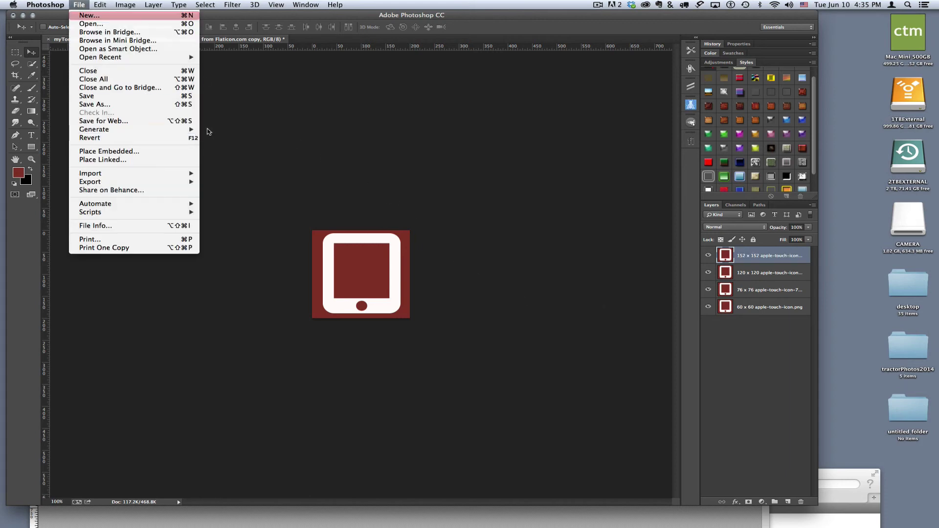
{"action": "left_click", "coordinate": [213, 131]}
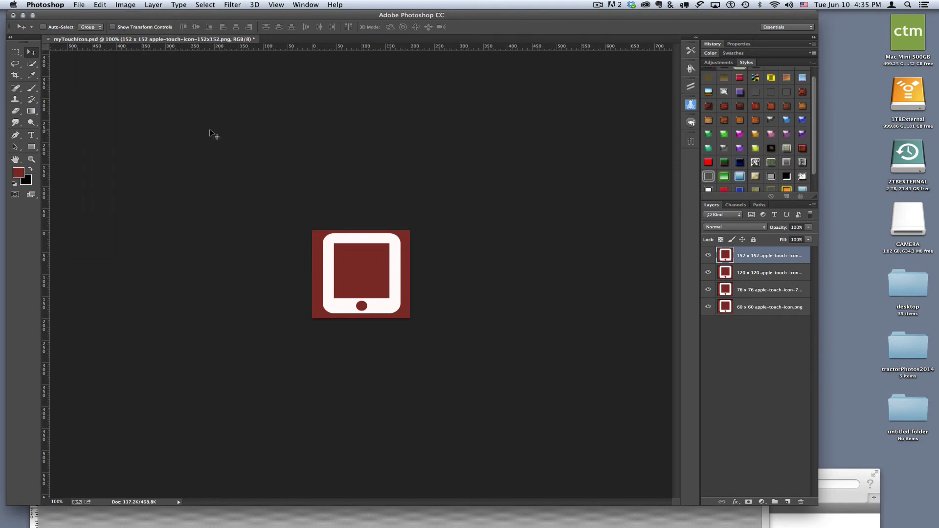
{"action": "left_click_drag", "start_coordinate": [222, 18], "coordinate": [344, 208]}
Step: Bring Finder forward and open the myTouchIcon-assets folder
{"action": "left_click", "coordinate": [437, 123]}
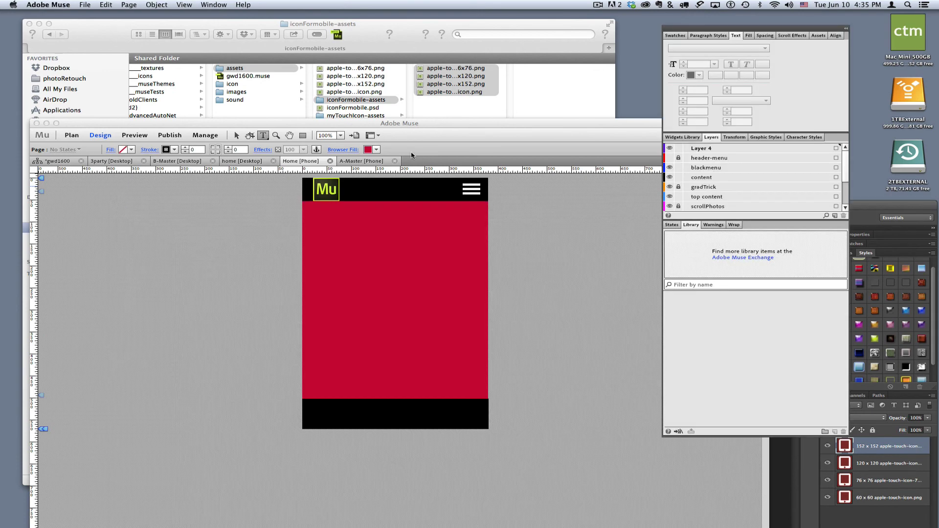
{"action": "left_click_drag", "start_coordinate": [397, 122], "coordinate": [398, 172]}
{"action": "left_click", "coordinate": [345, 118]}
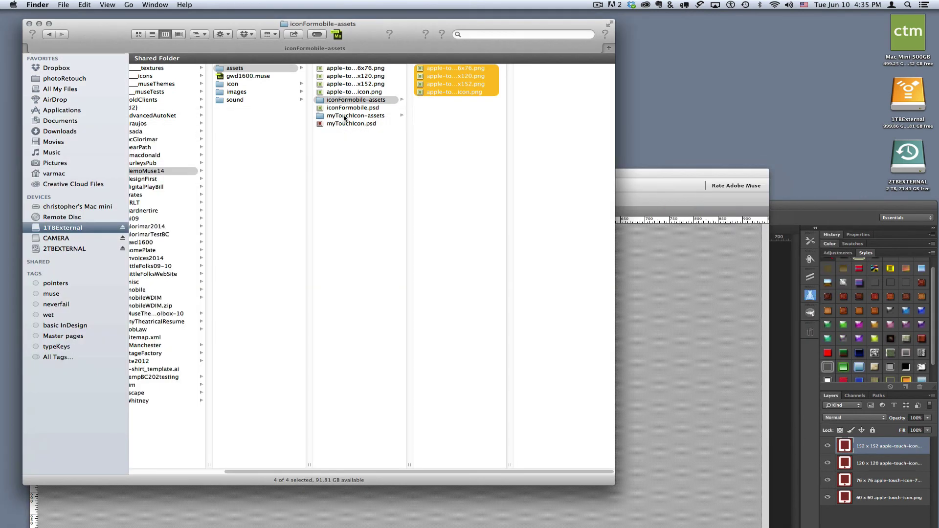
{"action": "left_click", "coordinate": [345, 118]}
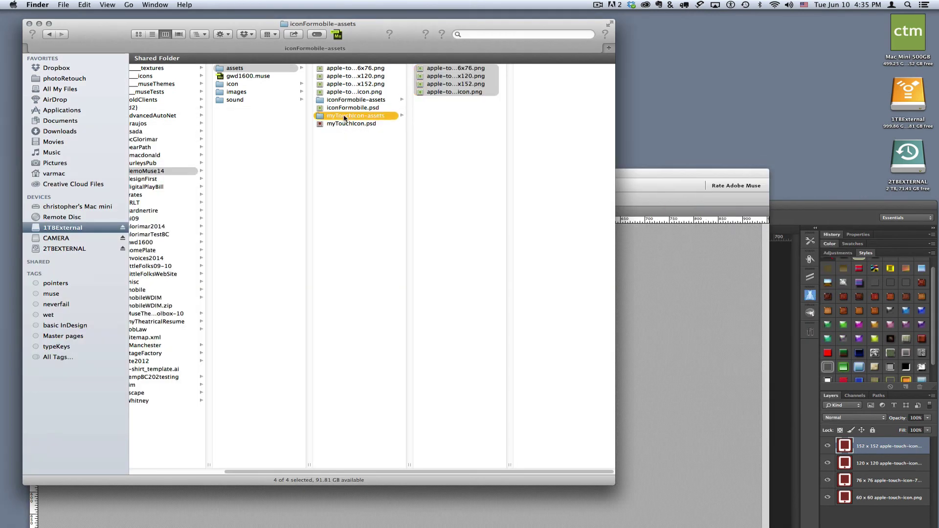
Step: Preview the 76x76, 120x120, 152x152 and plain apple-touch-icon PNG files
{"action": "left_click", "coordinate": [442, 70]}
{"action": "left_click", "coordinate": [443, 77]}
{"action": "left_click", "coordinate": [441, 84]}
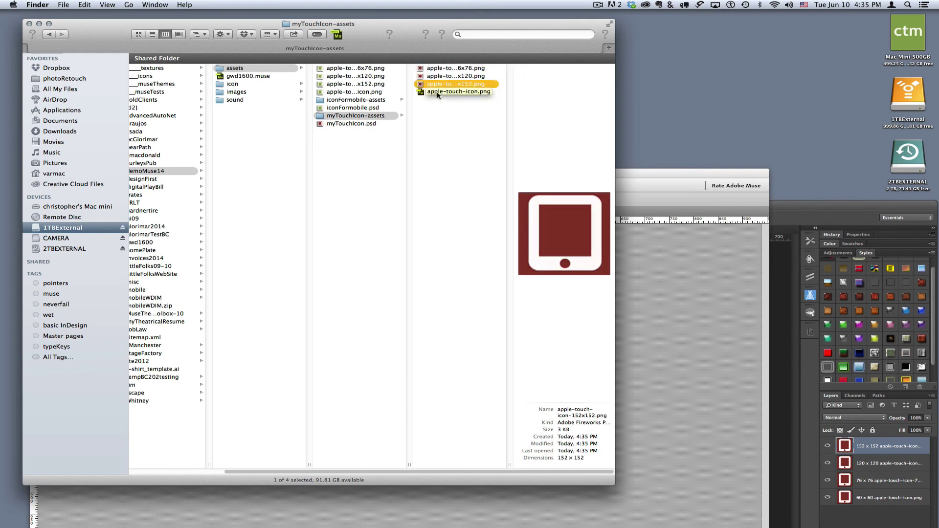
{"action": "left_click", "coordinate": [438, 92]}
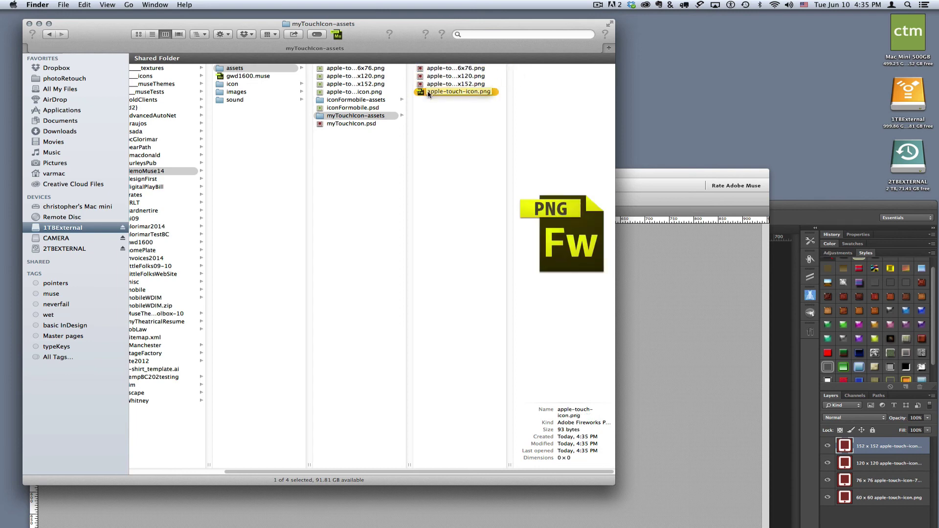